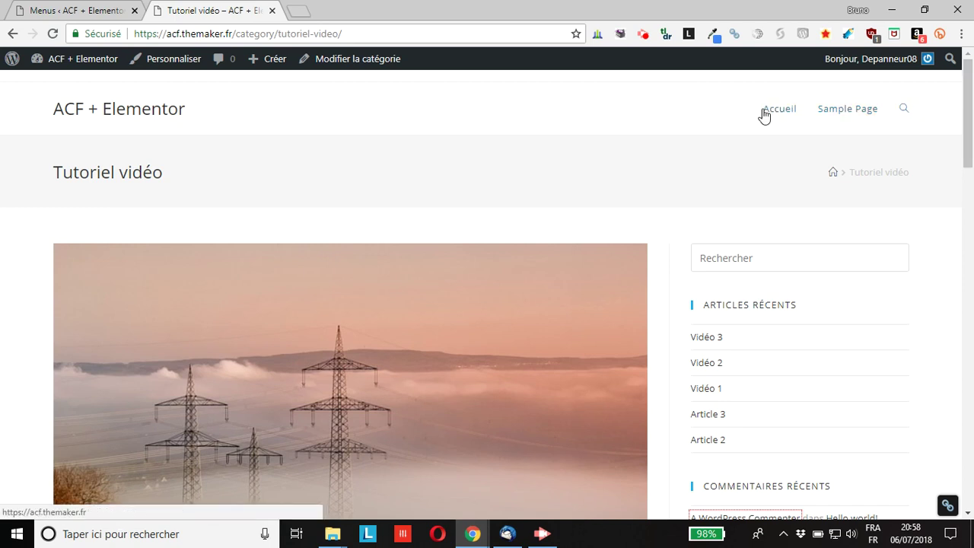
# Step: Go back to the WordPress admin and open the menu editor on the structure of Menu principal
pyautogui.click(69, 11)
pyautogui.moveTo(114, 69)
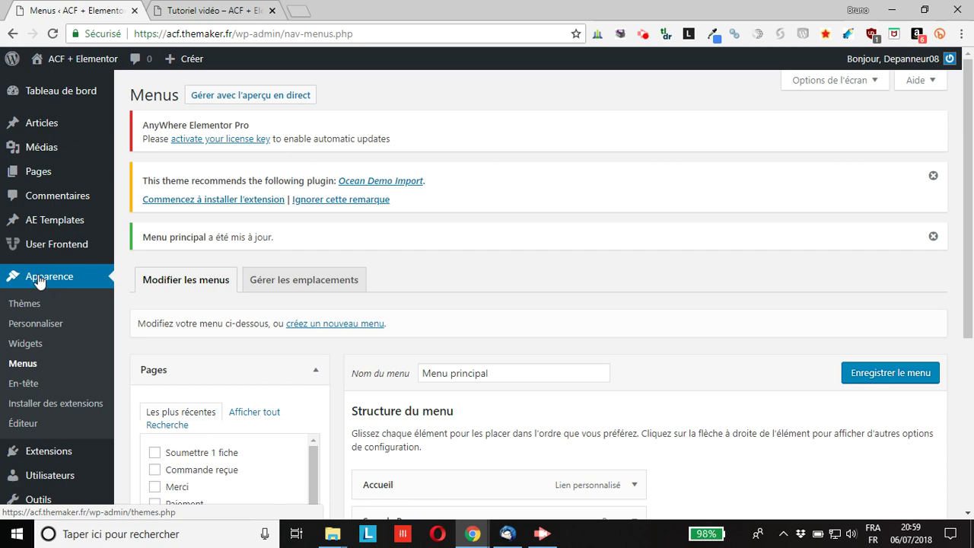
pyautogui.click(55, 382)
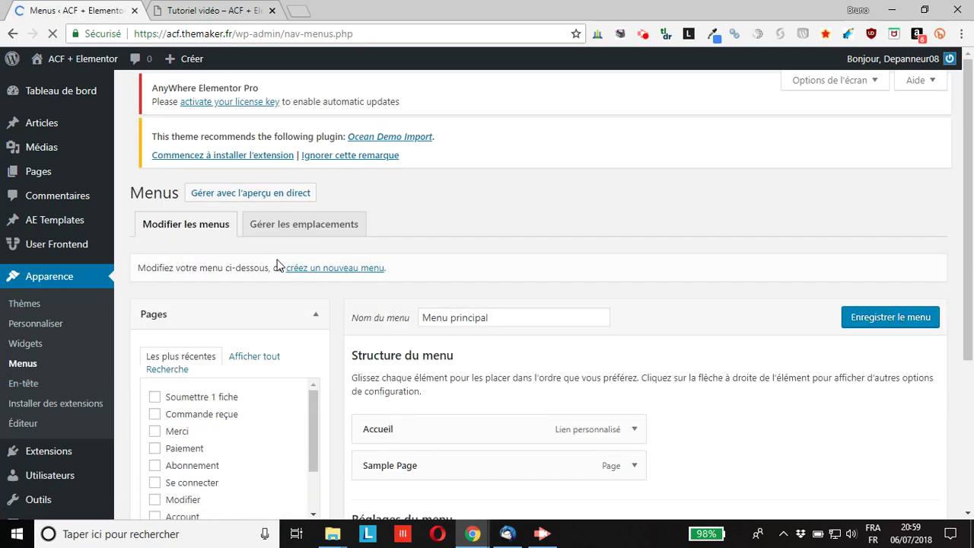
pyautogui.scroll(-2, 553, 215)
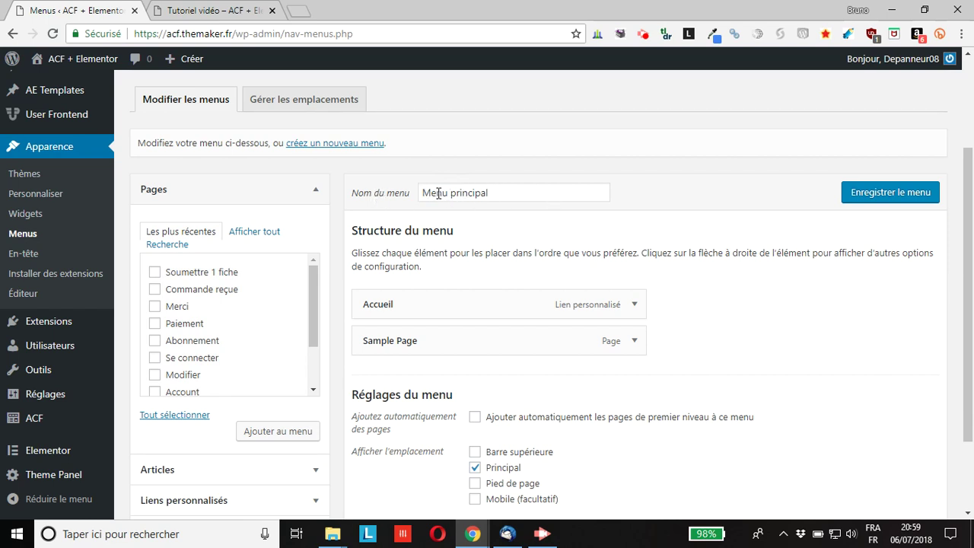
pyautogui.scroll(-2, 198, 279)
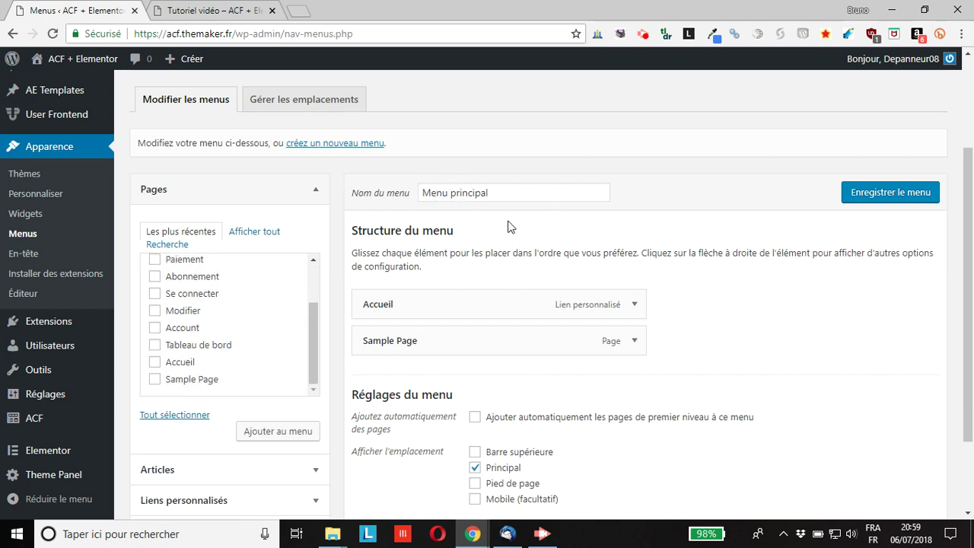
pyautogui.scroll(-1, 509, 223)
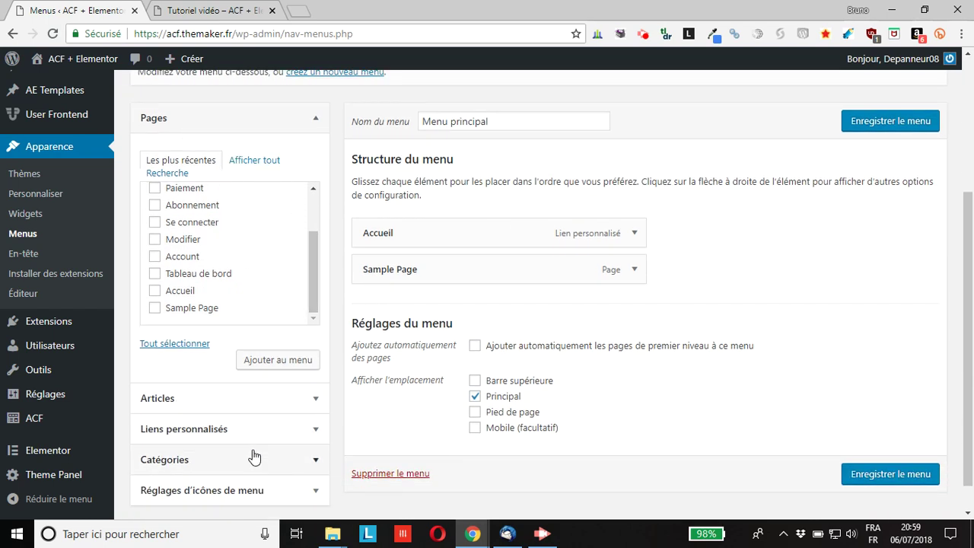
# Step: Collapse the Pages list and expand Catégories, looking through its most-used, full and search views
pyautogui.click(314, 120)
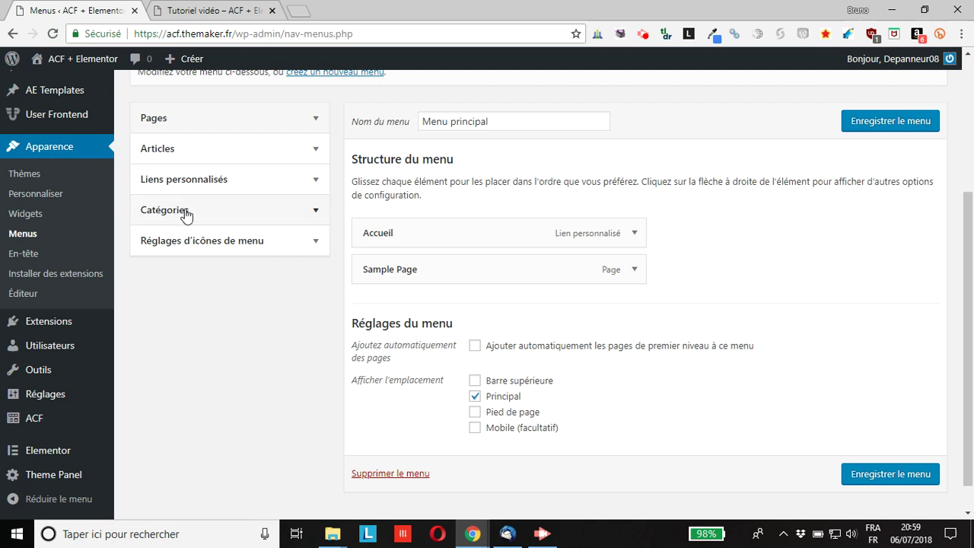
pyautogui.click(315, 211)
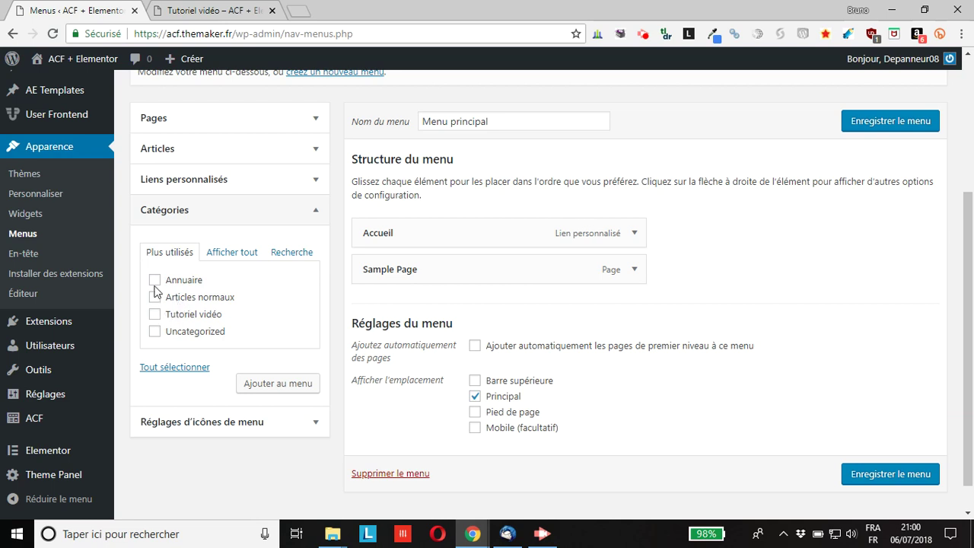
pyautogui.click(232, 256)
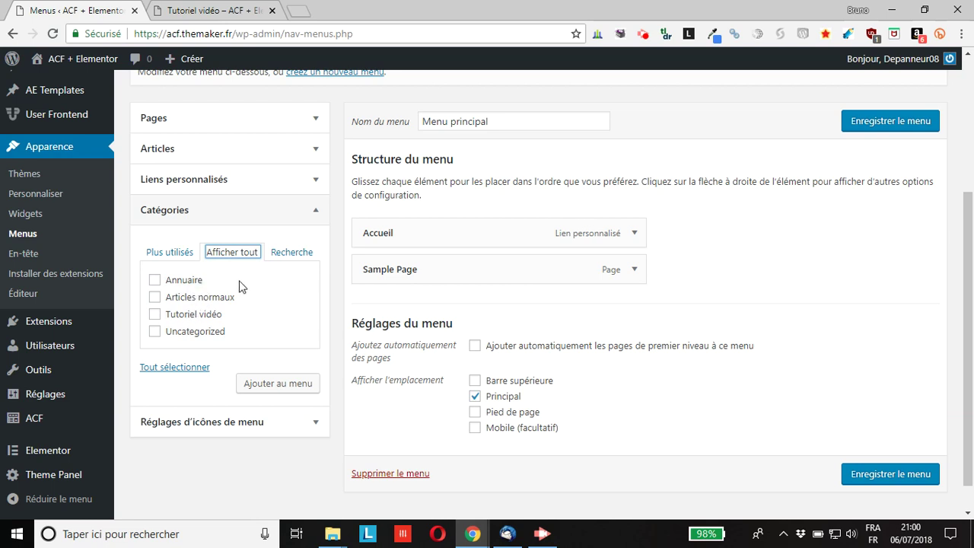
pyautogui.click(291, 258)
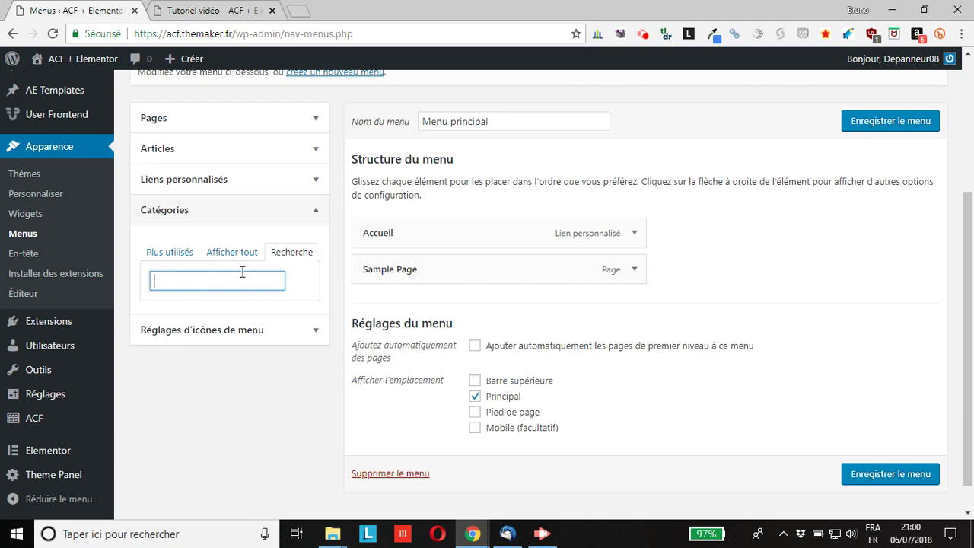
pyautogui.click(158, 255)
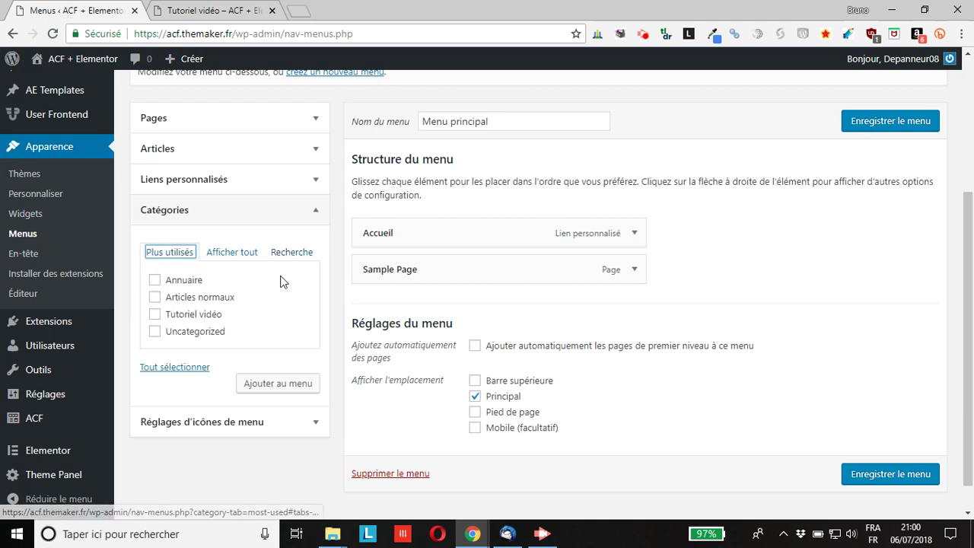
# Step: Add the Annuaire, Articles normaux and Tutoriel vidéo categories to Menu principal and save the menu
pyautogui.click(155, 282)
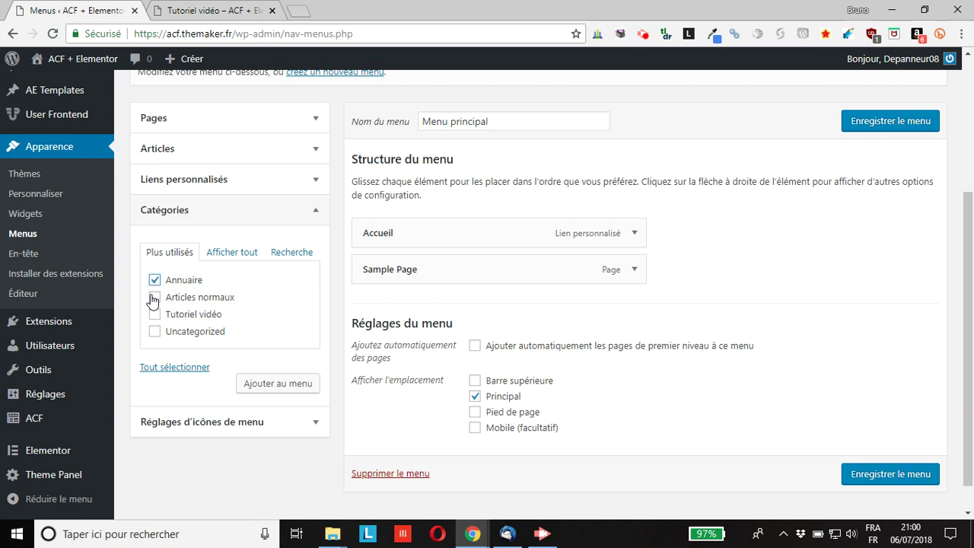
pyautogui.click(155, 297)
pyautogui.click(155, 314)
pyautogui.click(279, 384)
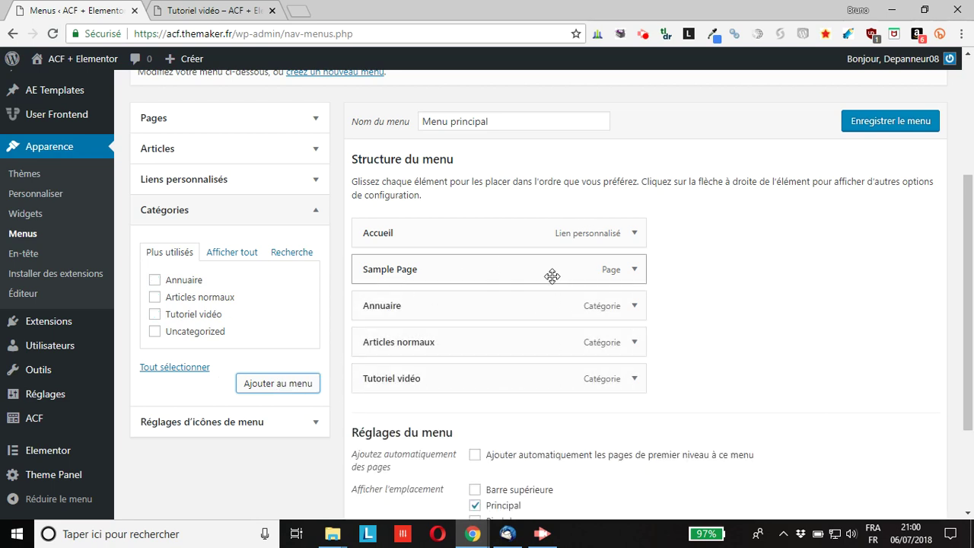
pyautogui.click(891, 124)
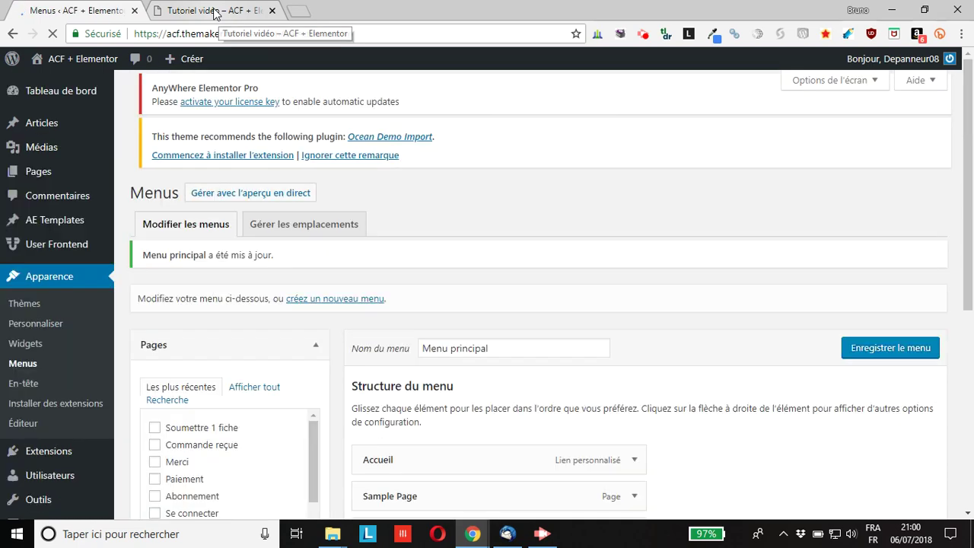
# Step: Reload the public Tutoriel vidéo category page to check the site's navigation menu
pyautogui.click(214, 12)
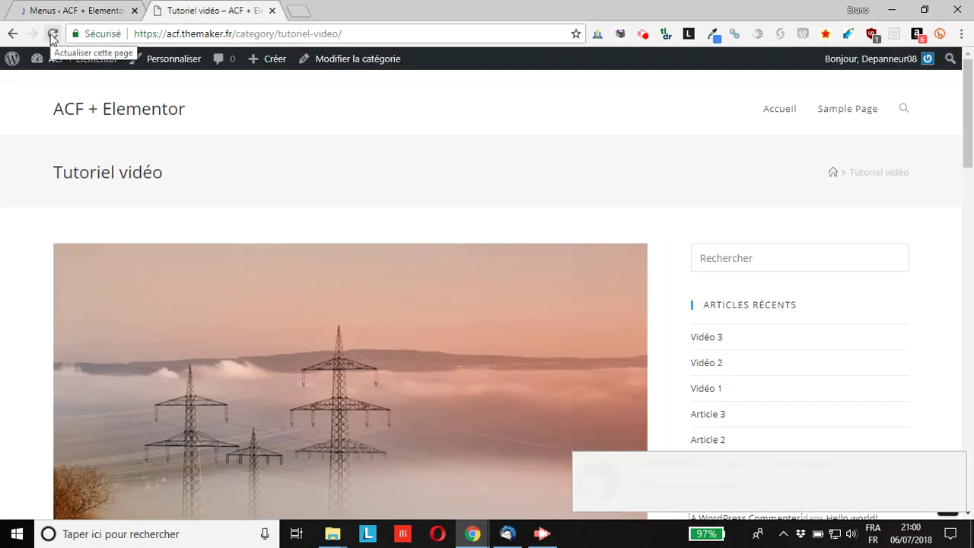
pyautogui.click(53, 34)
pyautogui.click(959, 461)
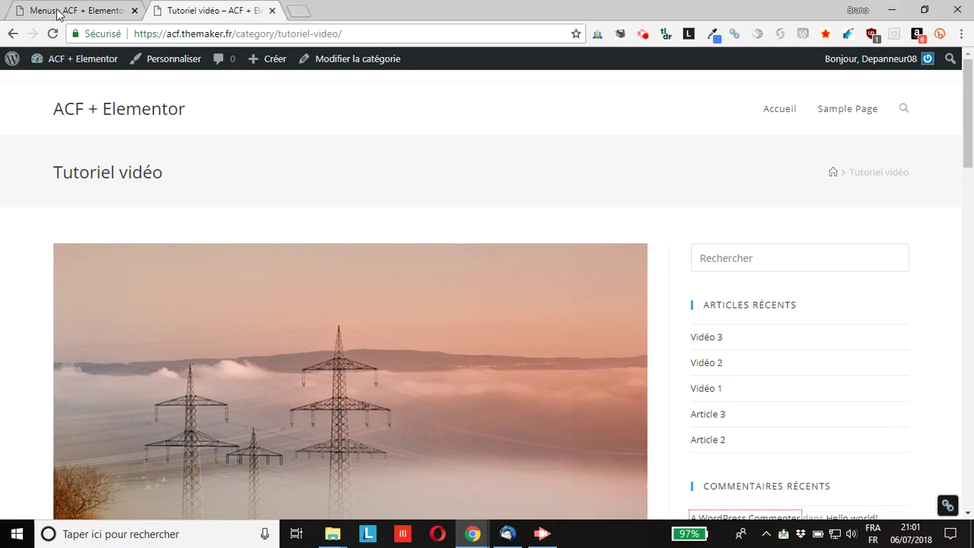
pyautogui.click(52, 33)
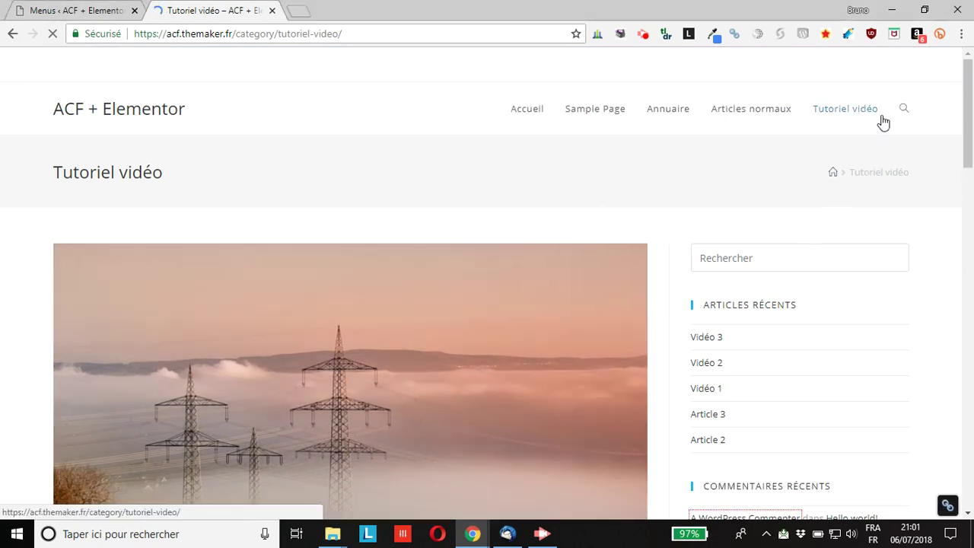
# Step: Open the Annuaire category from the site's navigation menu and examine the posts on its archive page
pyautogui.click(667, 115)
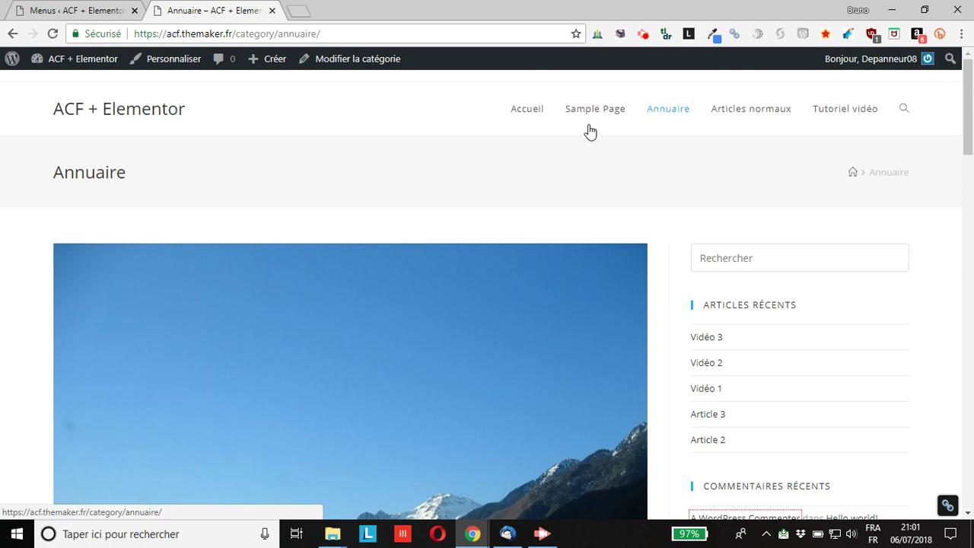
pyautogui.scroll(-4, 372, 180)
pyautogui.scroll(-15, 326, 207)
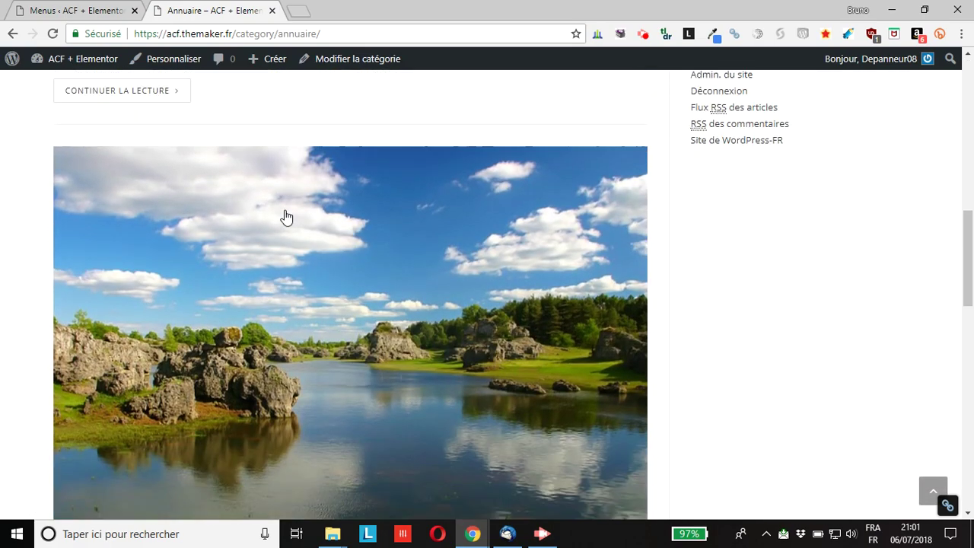
pyautogui.scroll(-4, 277, 223)
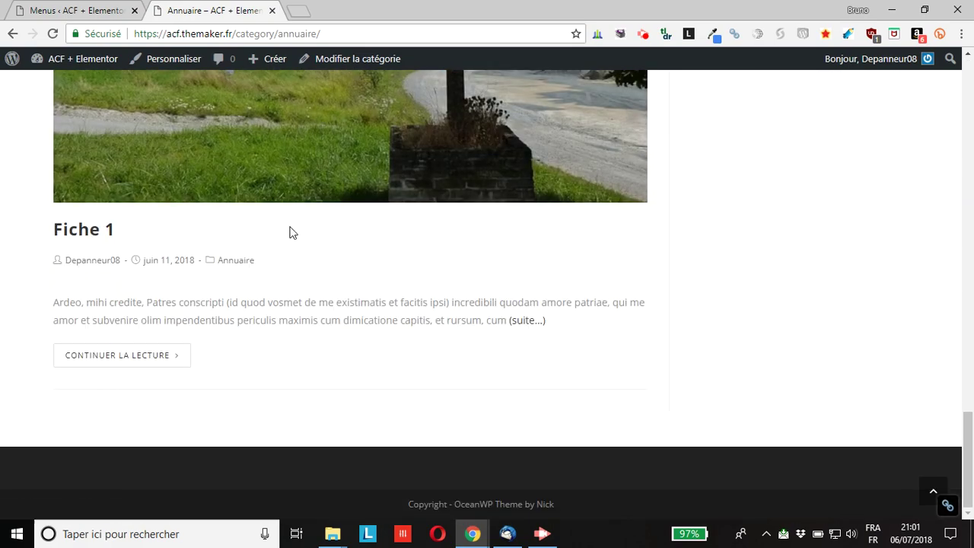
pyautogui.scroll(18, 285, 232)
pyautogui.scroll(5, 264, 242)
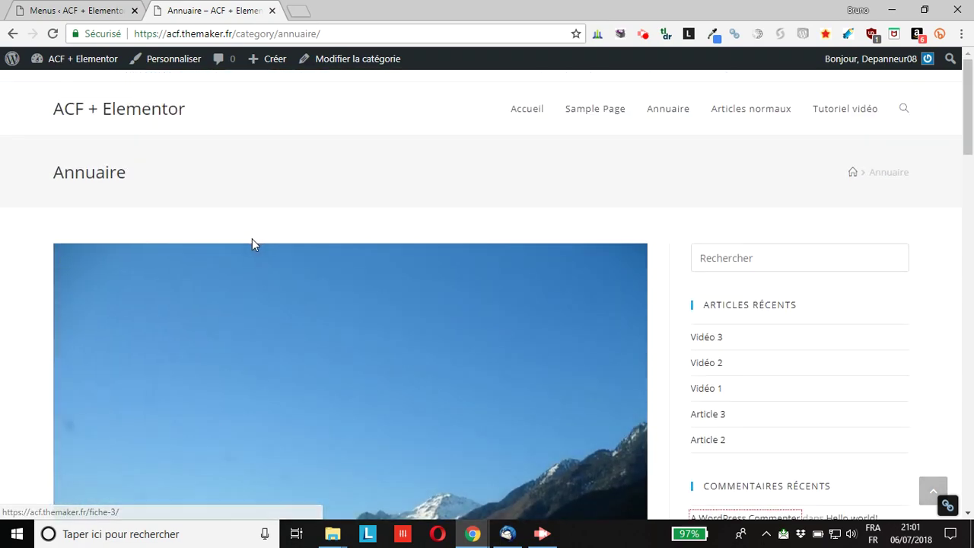
pyautogui.scroll(-4, 250, 242)
pyautogui.scroll(-2, 92, 304)
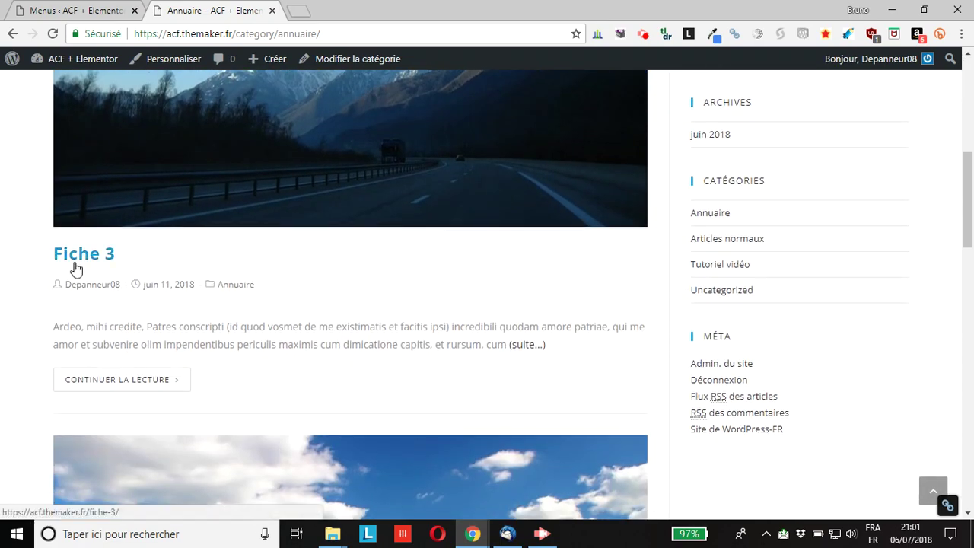
pyautogui.scroll(-5, 74, 275)
pyautogui.scroll(2, 70, 283)
pyautogui.scroll(3, 67, 284)
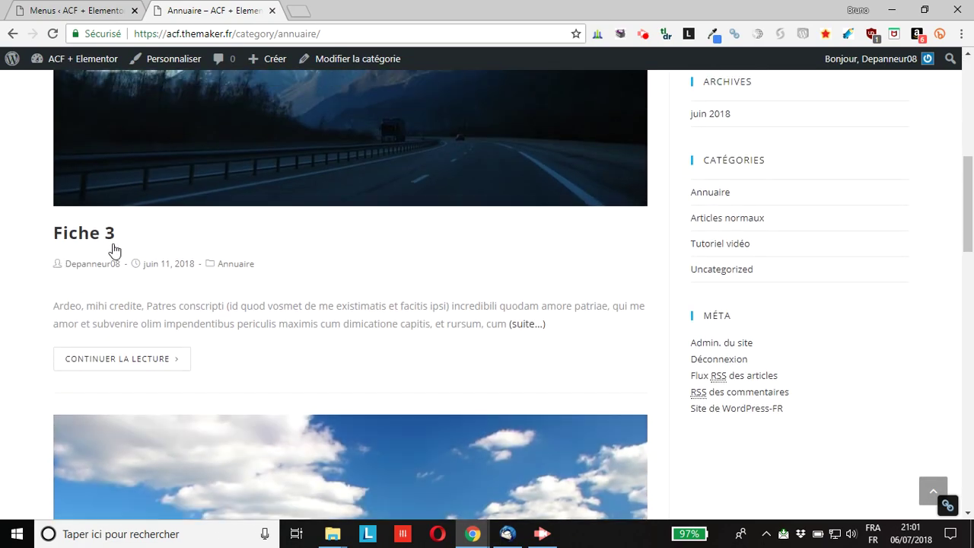
pyautogui.scroll(-3, 107, 266)
pyautogui.scroll(8, 497, 213)
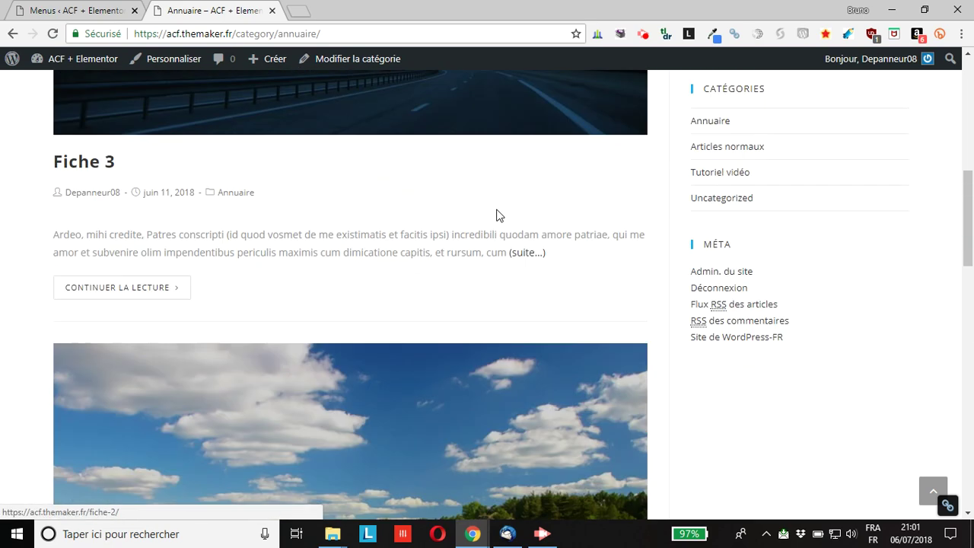
pyautogui.scroll(2, 812, 224)
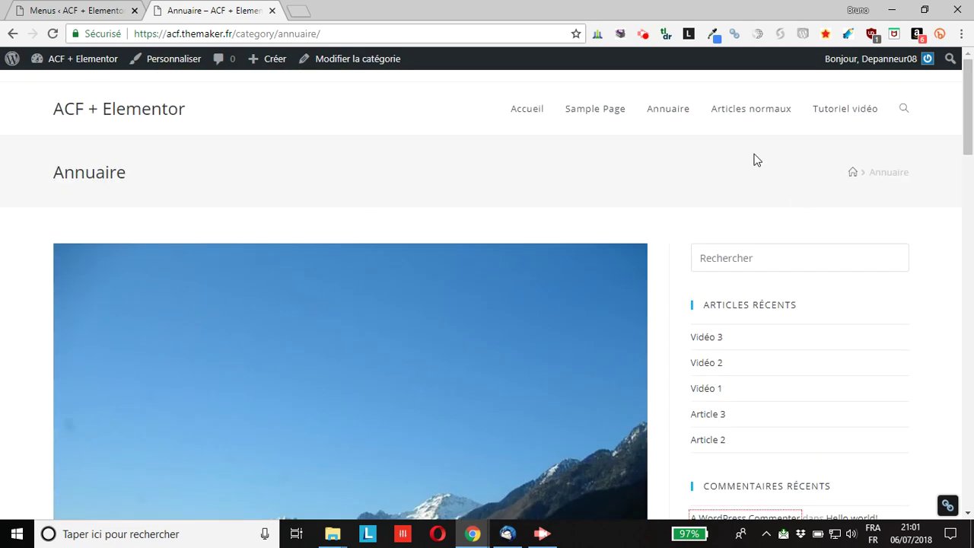
# Step: Open the Articles normaux category from the navigation menu and examine its posts down to the last one
pyautogui.click(769, 111)
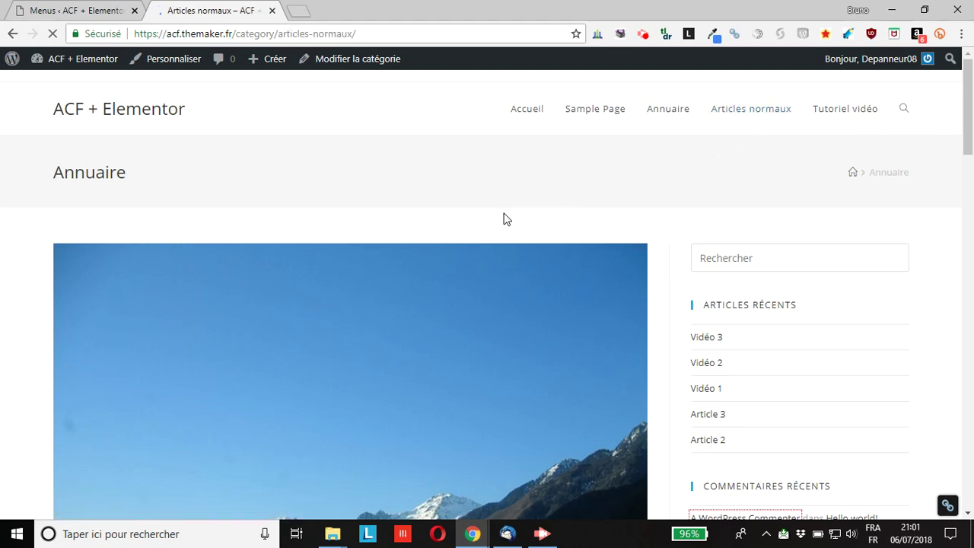
pyautogui.scroll(-1, 508, 219)
pyautogui.scroll(-12, 508, 219)
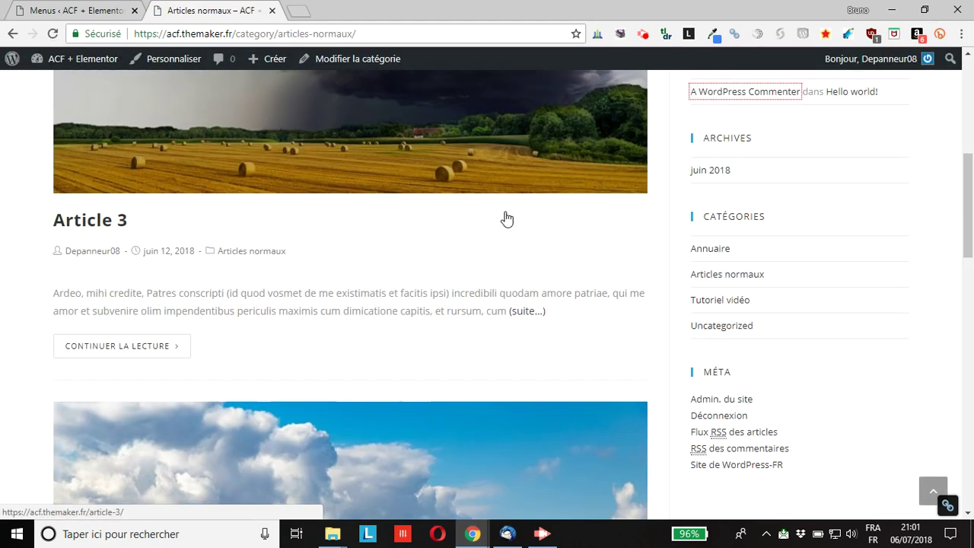
pyautogui.scroll(-6, 122, 214)
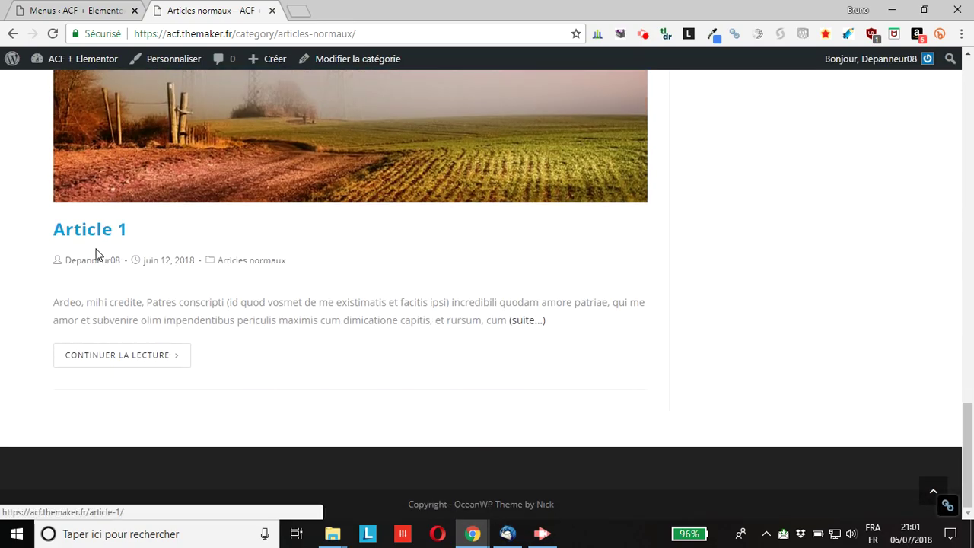
pyautogui.scroll(10, 94, 256)
pyautogui.scroll(10, 99, 254)
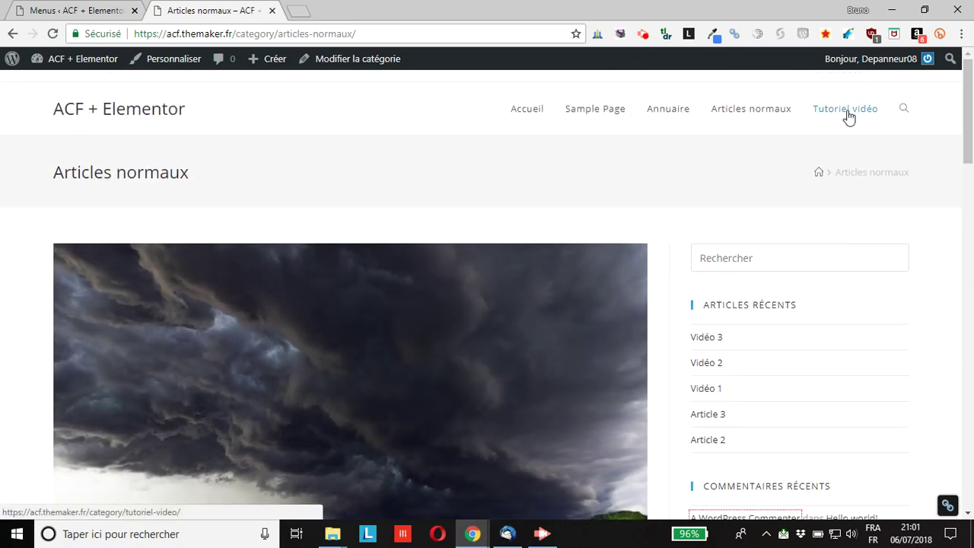
# Step: Open the Tutoriel vidéo category from the navigation menu and examine the video posts on its archive page
pyautogui.click(882, 108)
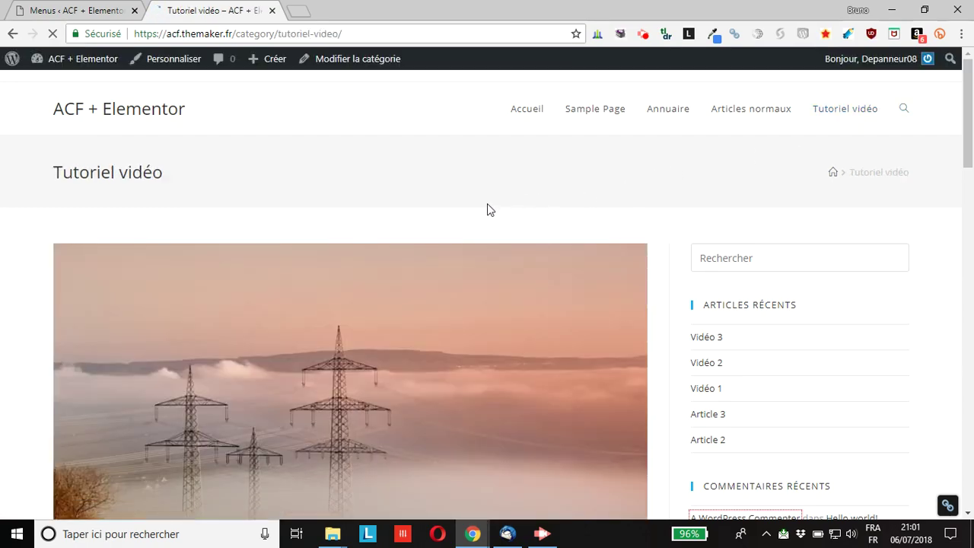
pyautogui.scroll(-15, 487, 212)
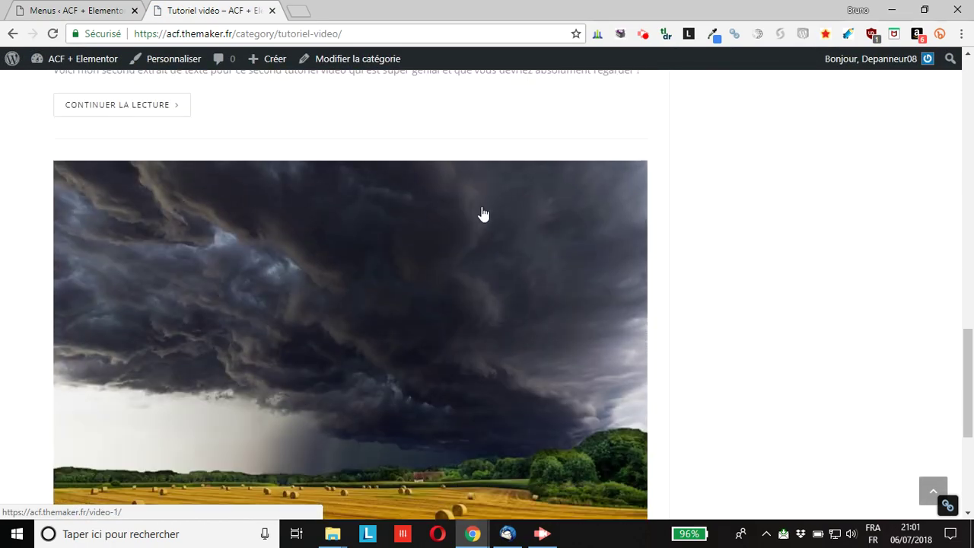
pyautogui.scroll(-3, 483, 214)
pyautogui.scroll(13, 481, 213)
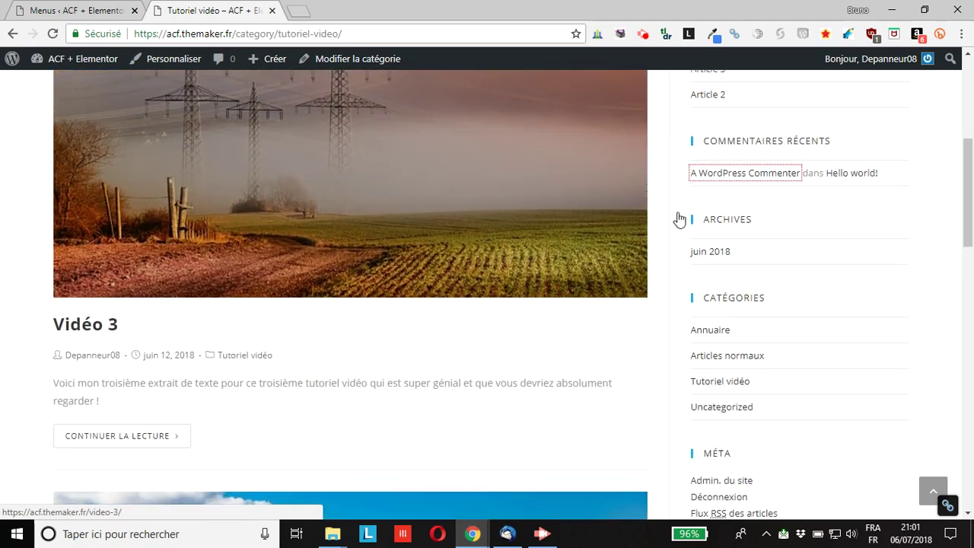
pyautogui.scroll(5, 680, 219)
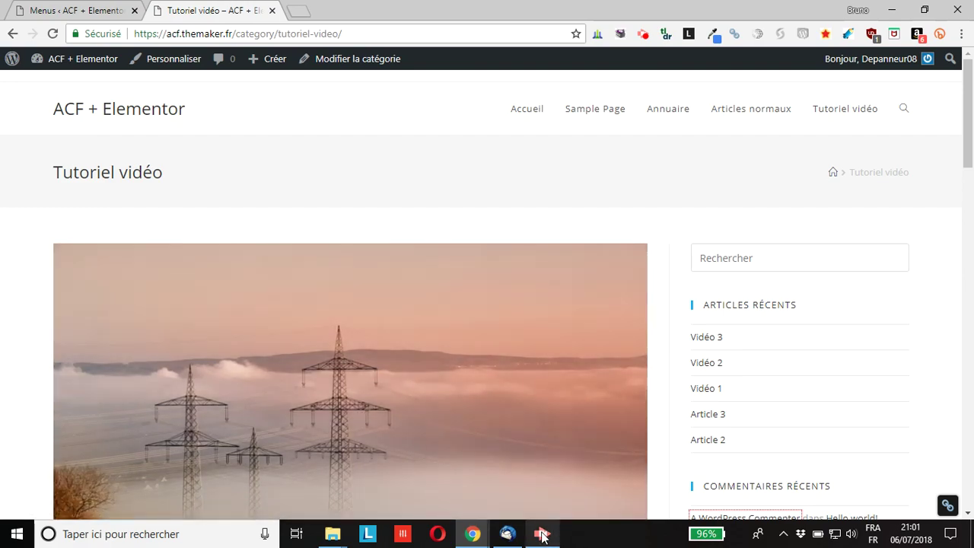
pyautogui.click(542, 534)
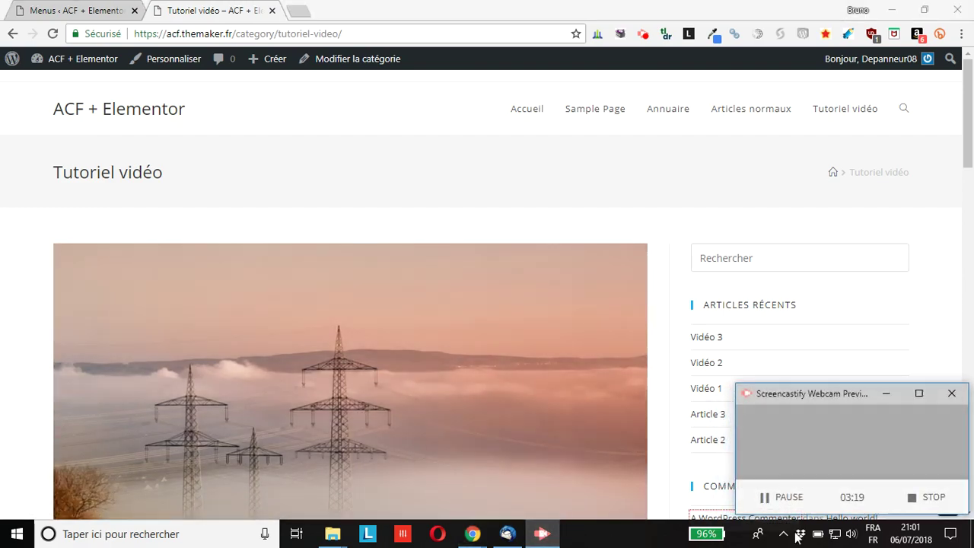